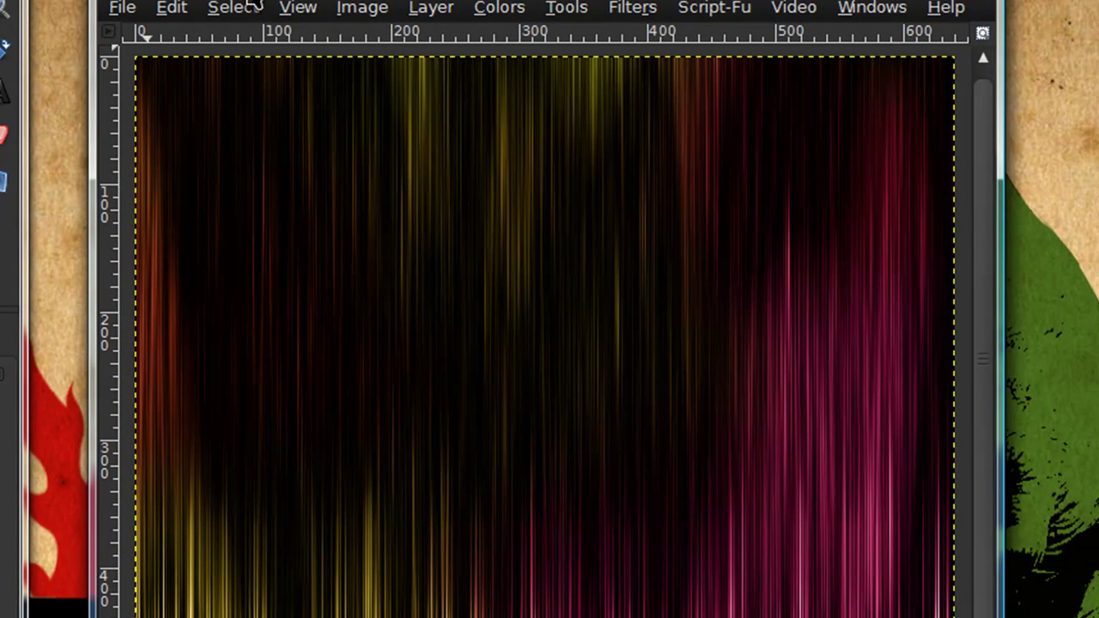
Create a new blank white image from the 640×480 template.
click(122, 9)
click(120, 32)
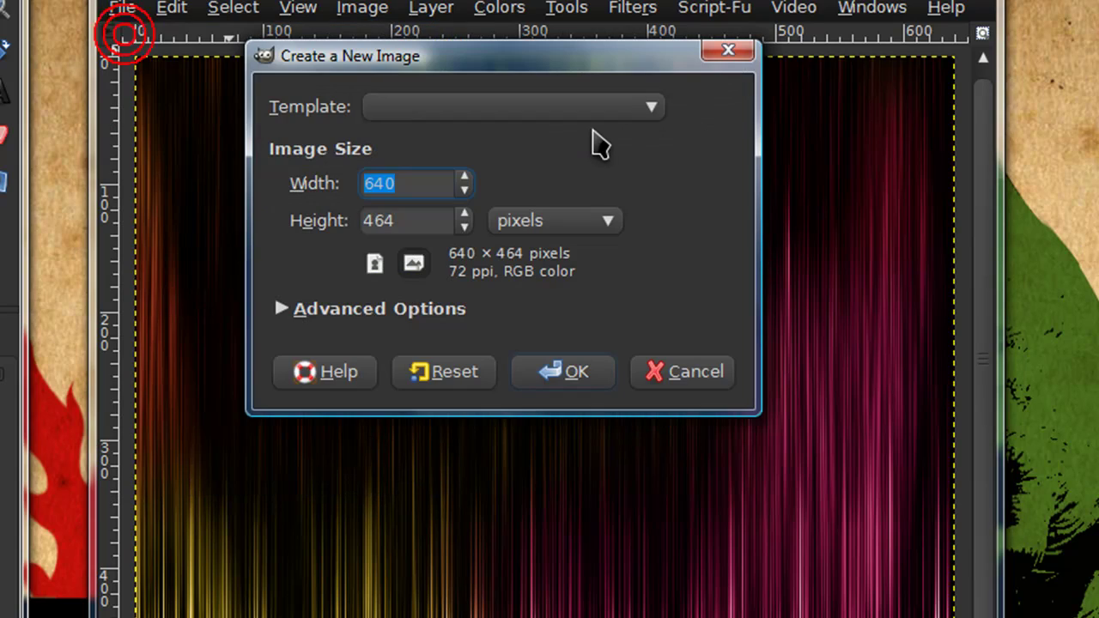
click(591, 112)
click(590, 113)
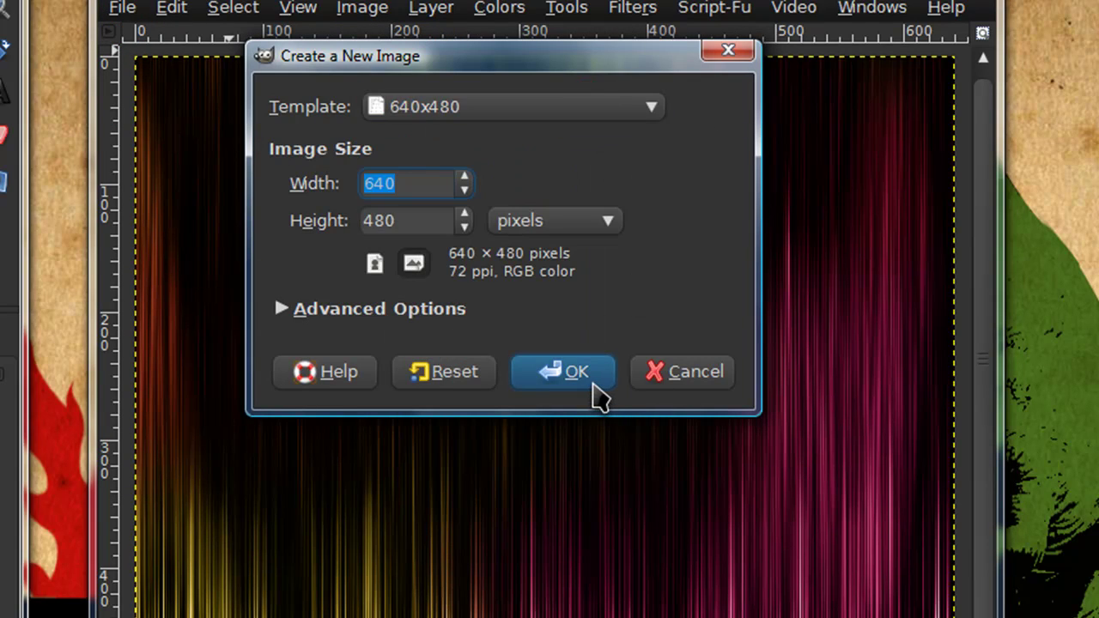
click(573, 372)
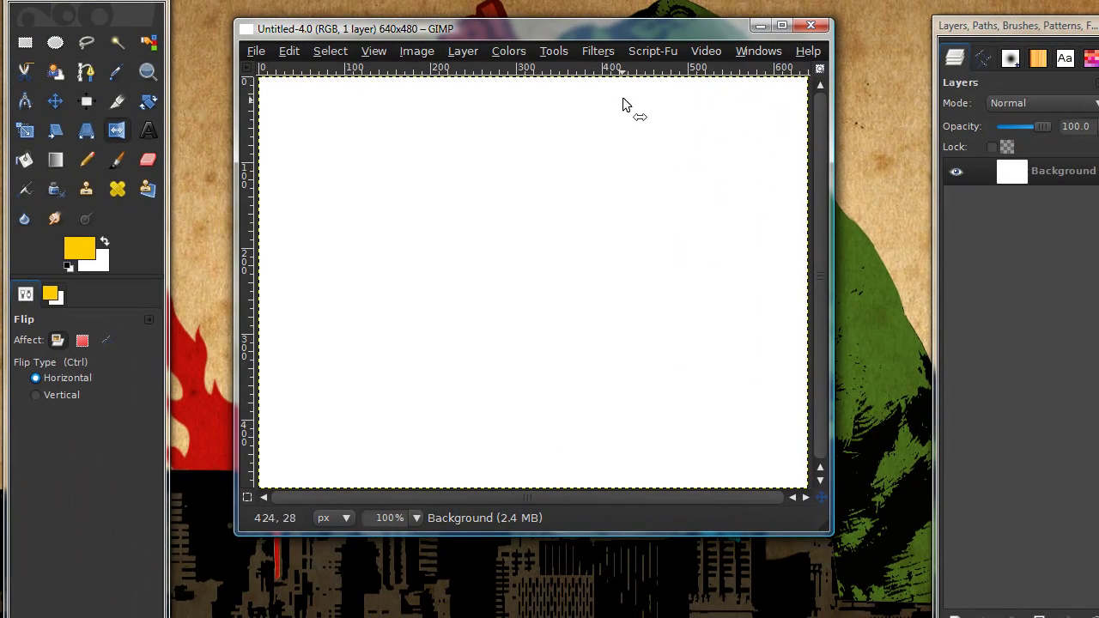
Render Solid Noise over the canvas with X size 4.6 and Y size 3.4.
click(599, 52)
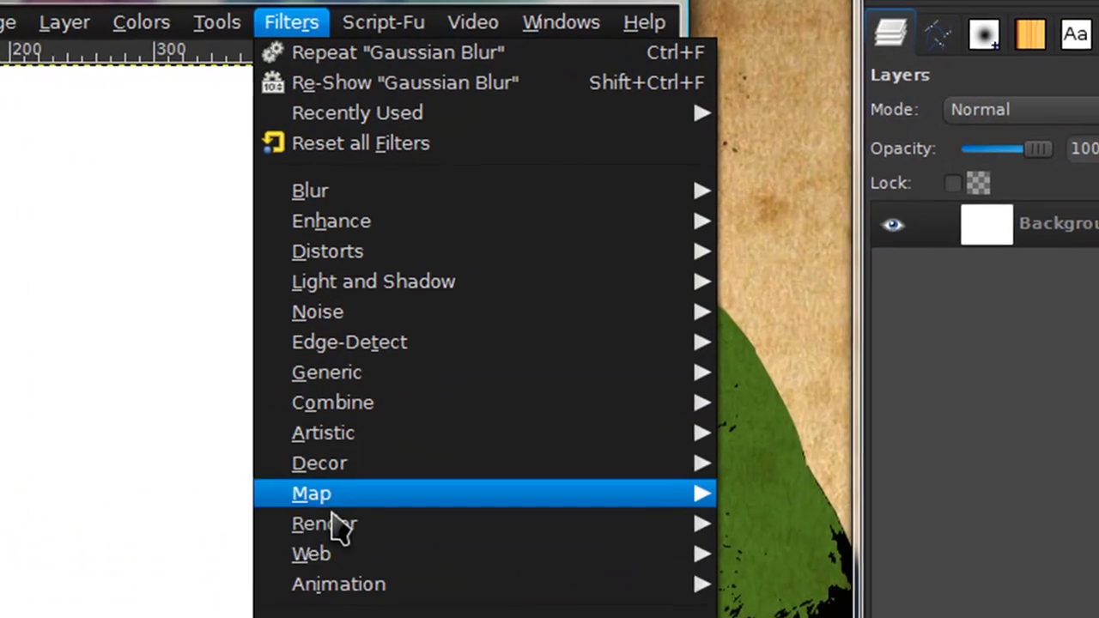
mouse_move(639, 353)
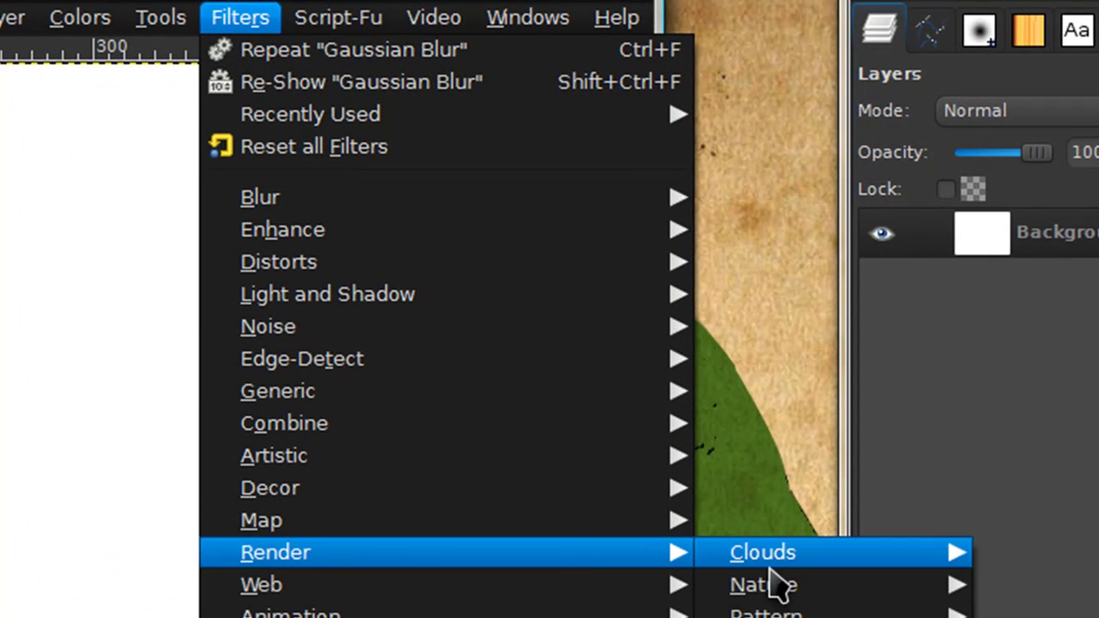
mouse_move(764, 554)
click(1031, 611)
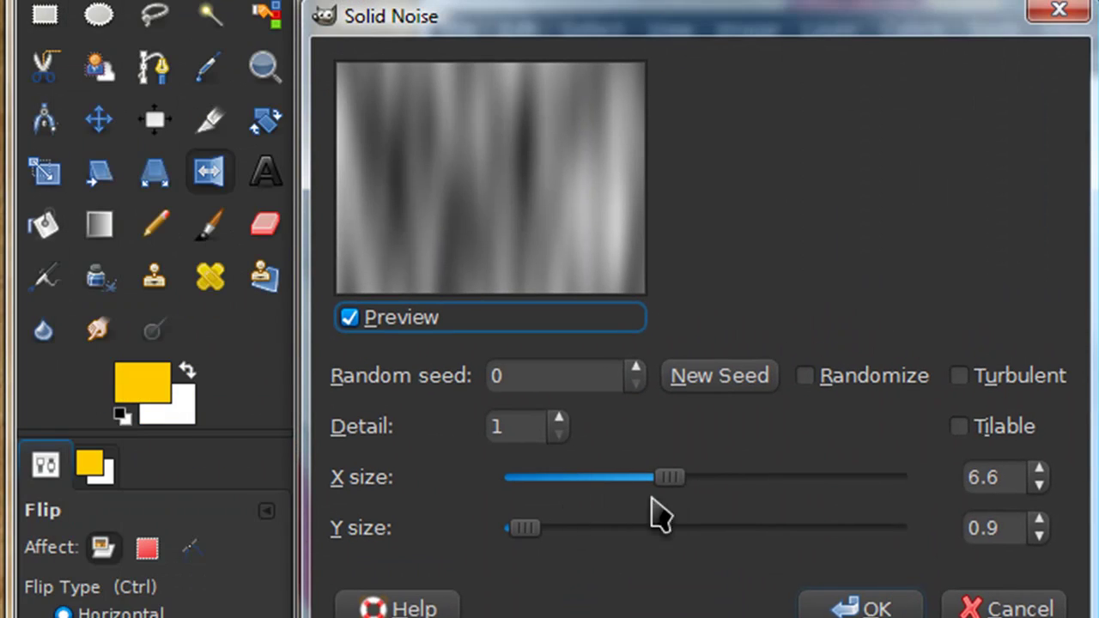
drag(660, 480, 635, 488)
drag(539, 530, 596, 530)
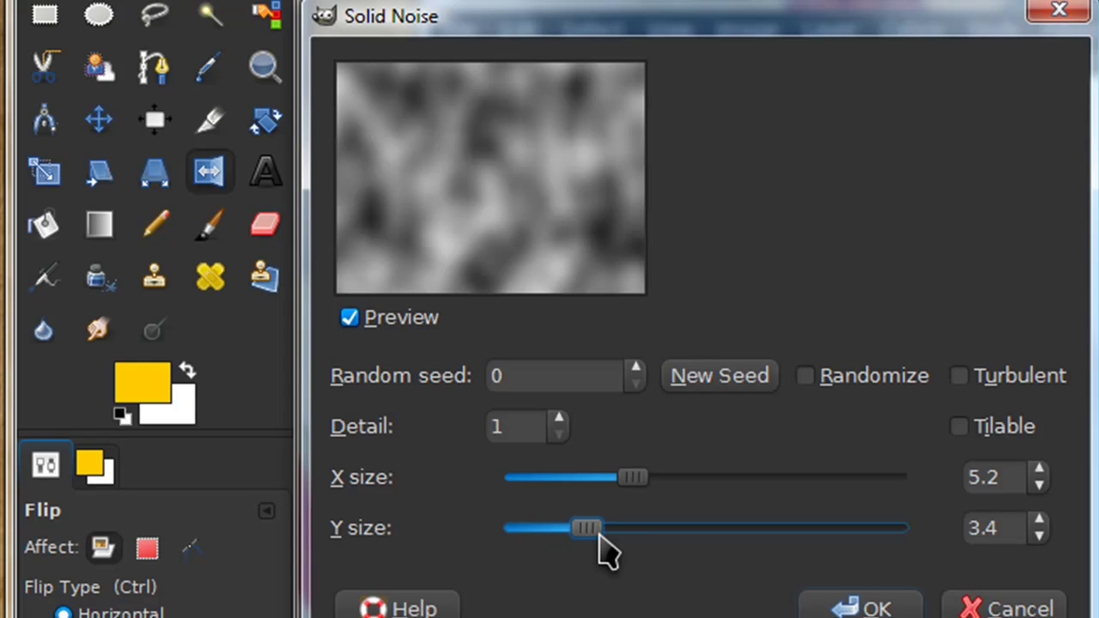
drag(627, 478, 617, 481)
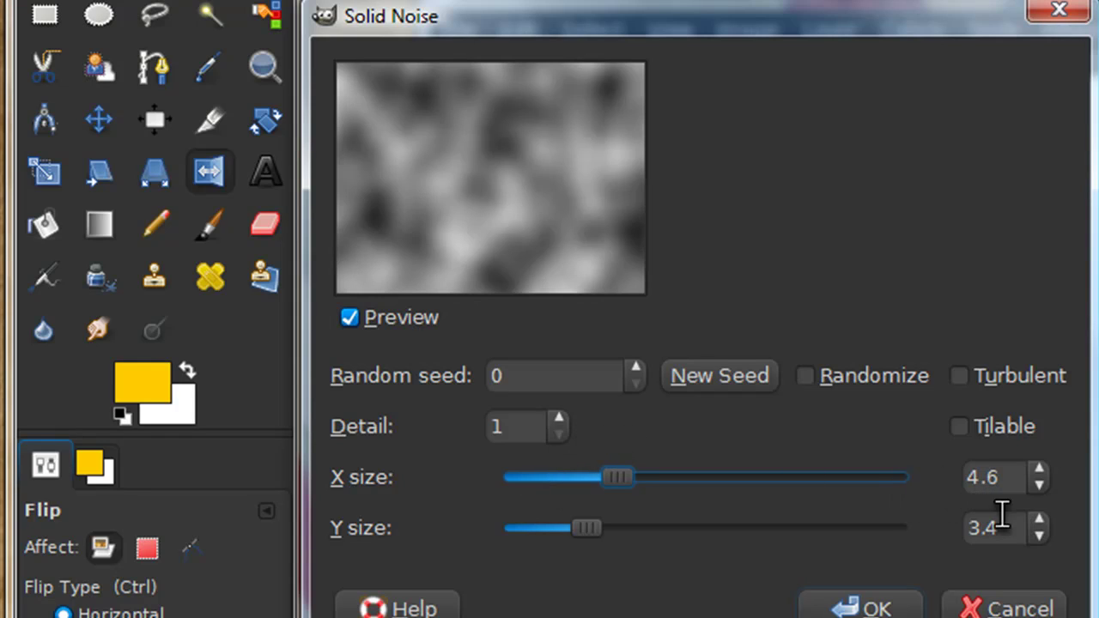
click(863, 606)
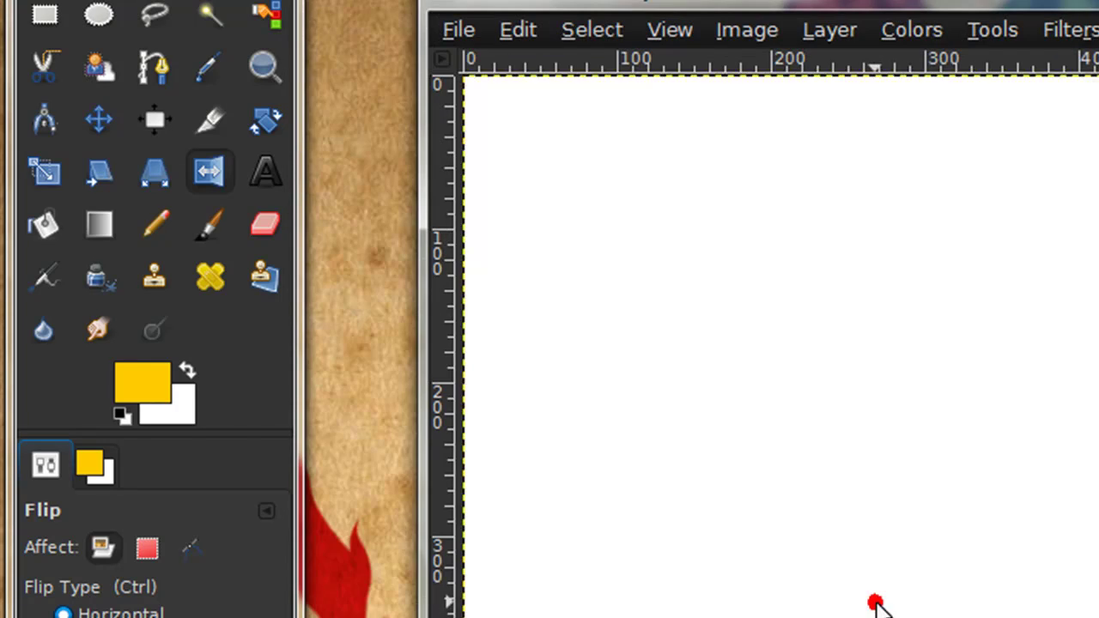
Apply HSV Noise with its default settings (holdness 8, value 255) for fine grain.
click(1078, 34)
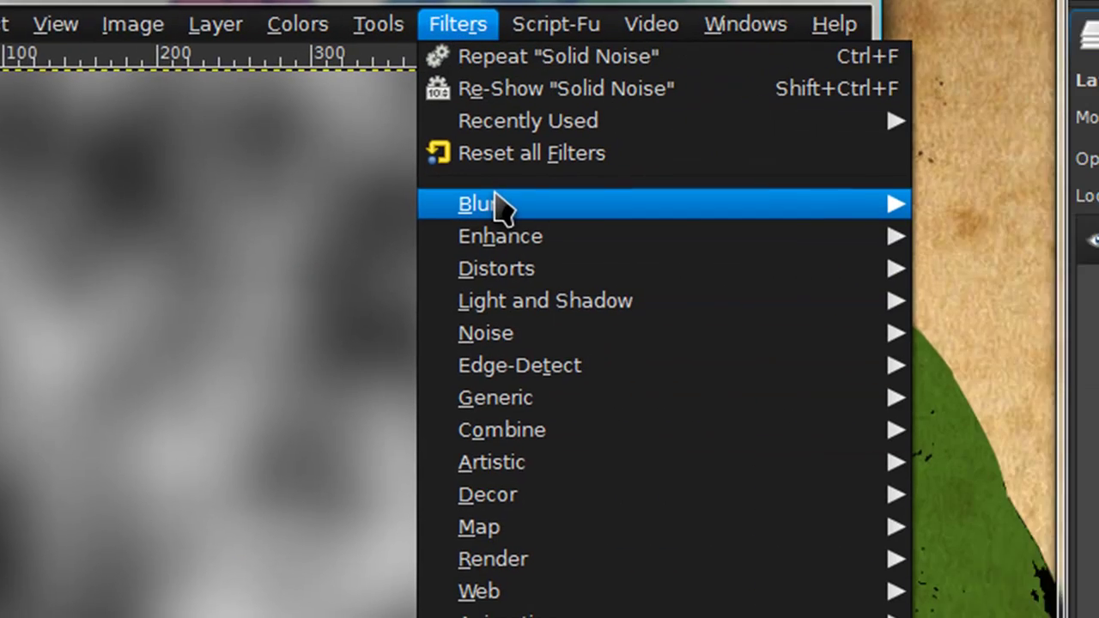
mouse_move(1098, 210)
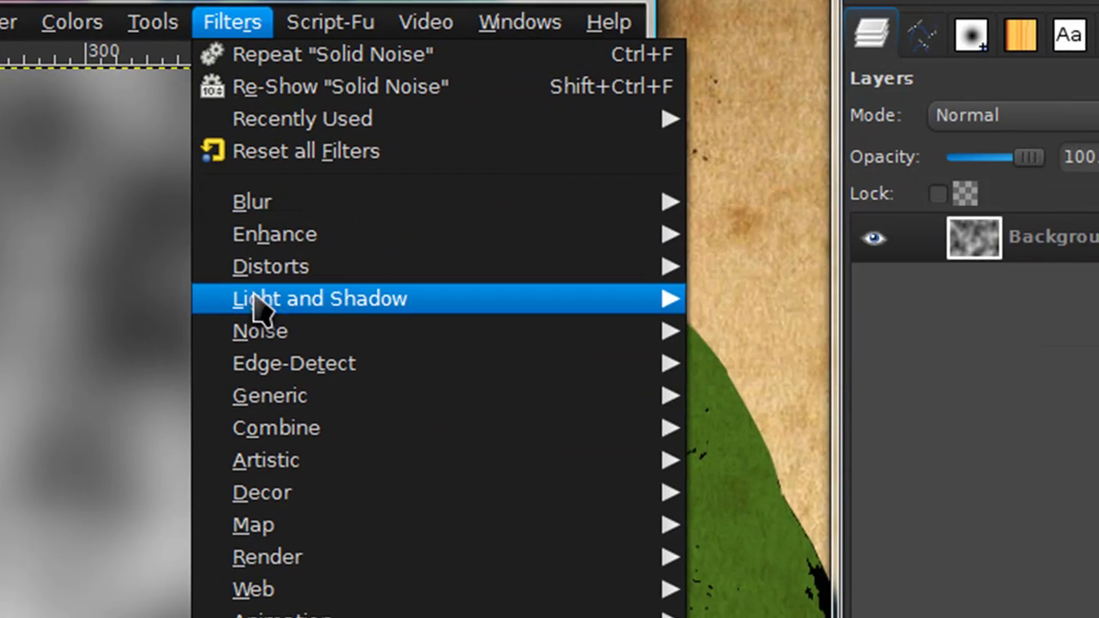
mouse_move(276, 326)
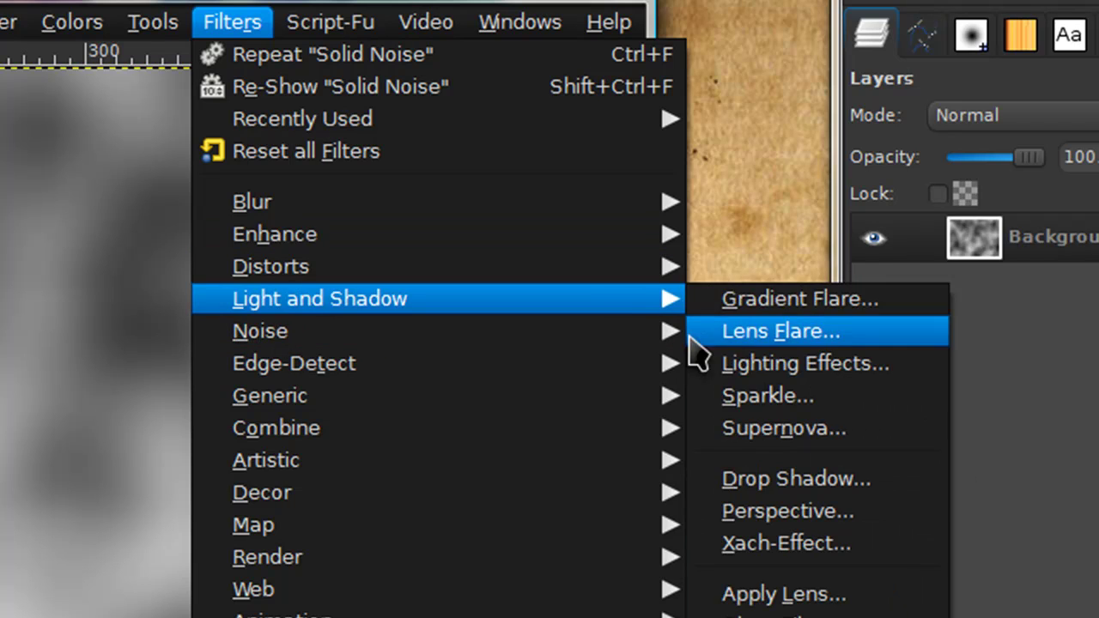
click(752, 338)
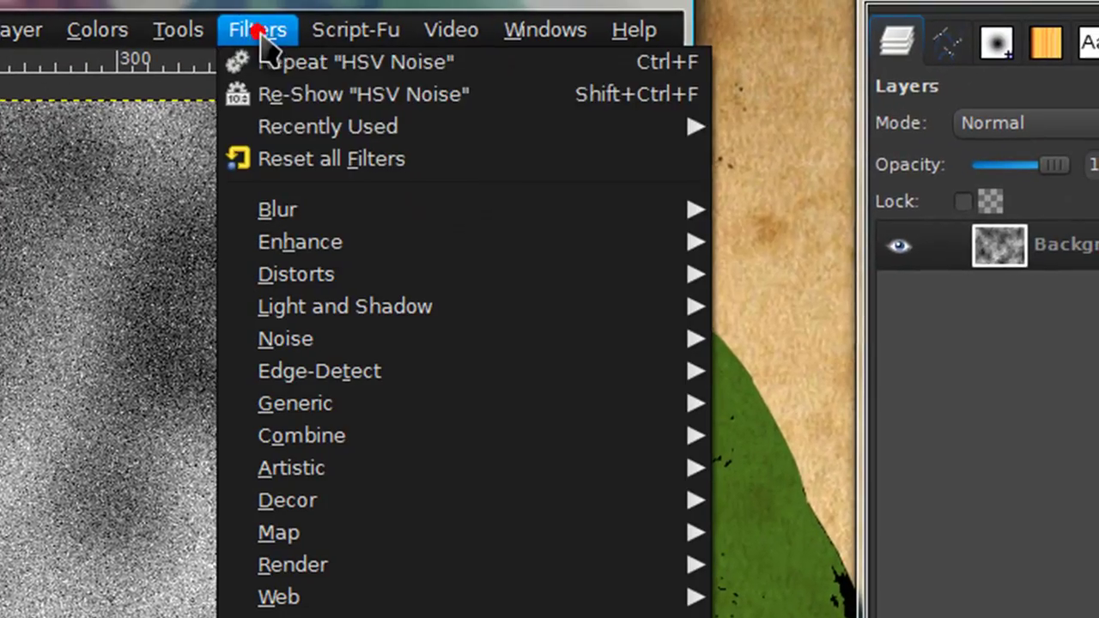
Apply a linear Motion Blur with length 95 at a 90° angle.
mouse_move(290, 213)
click(747, 271)
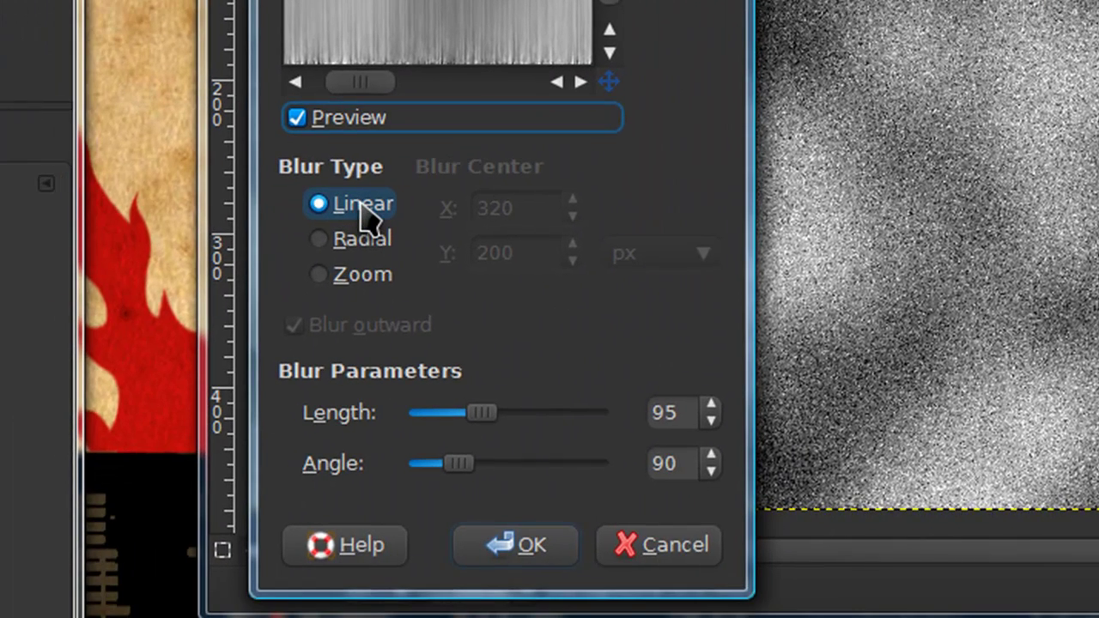
click(361, 206)
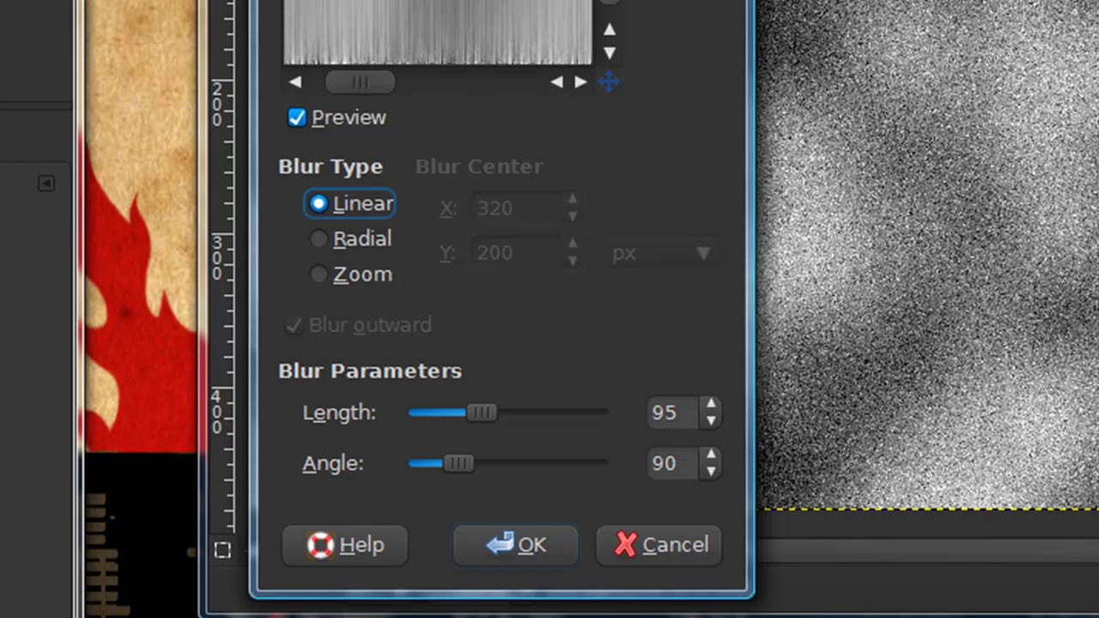
drag(410, 12, 437, 12)
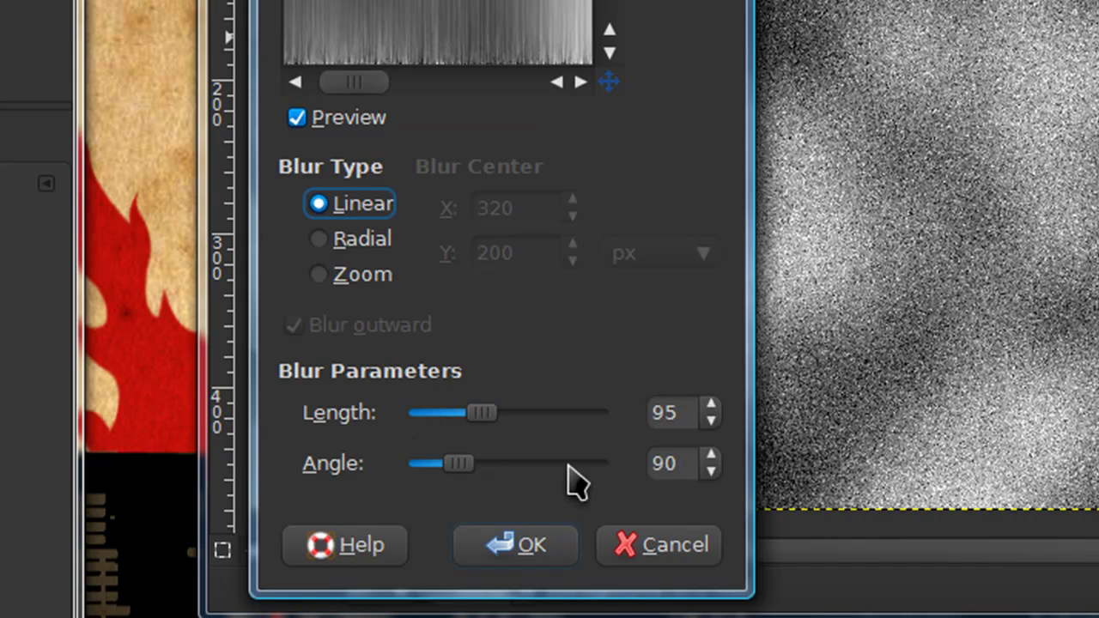
click(498, 548)
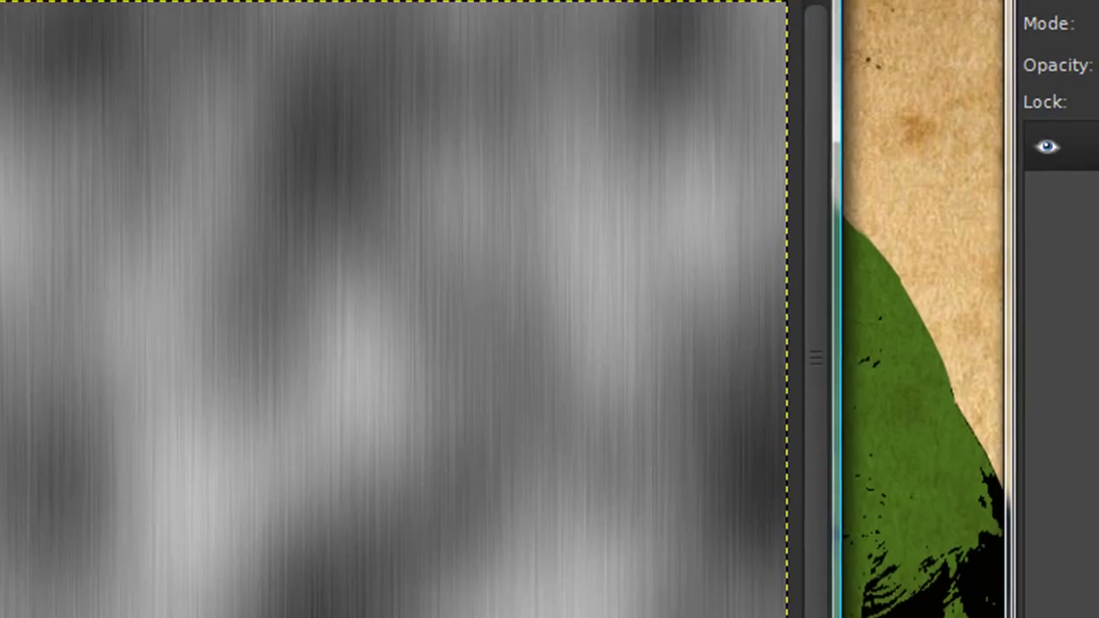
Run Edge-Detect > Edge with the default Sobel settings to trace white lines.
click(241, 14)
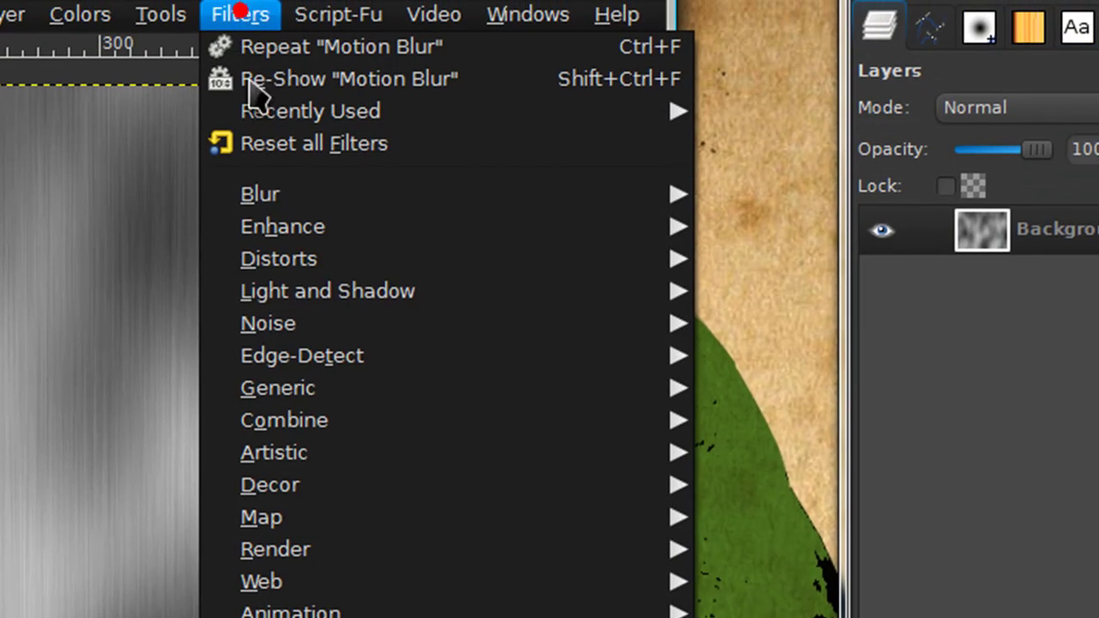
click(771, 381)
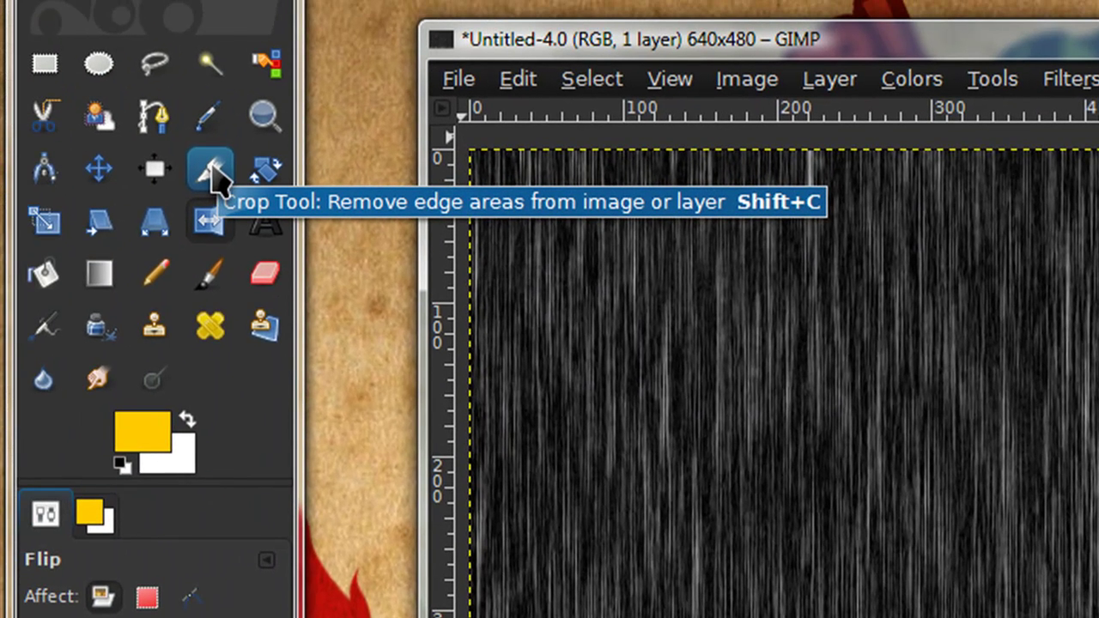
Crop the image to 640×462, cutting off the bright bottom strip.
click(210, 167)
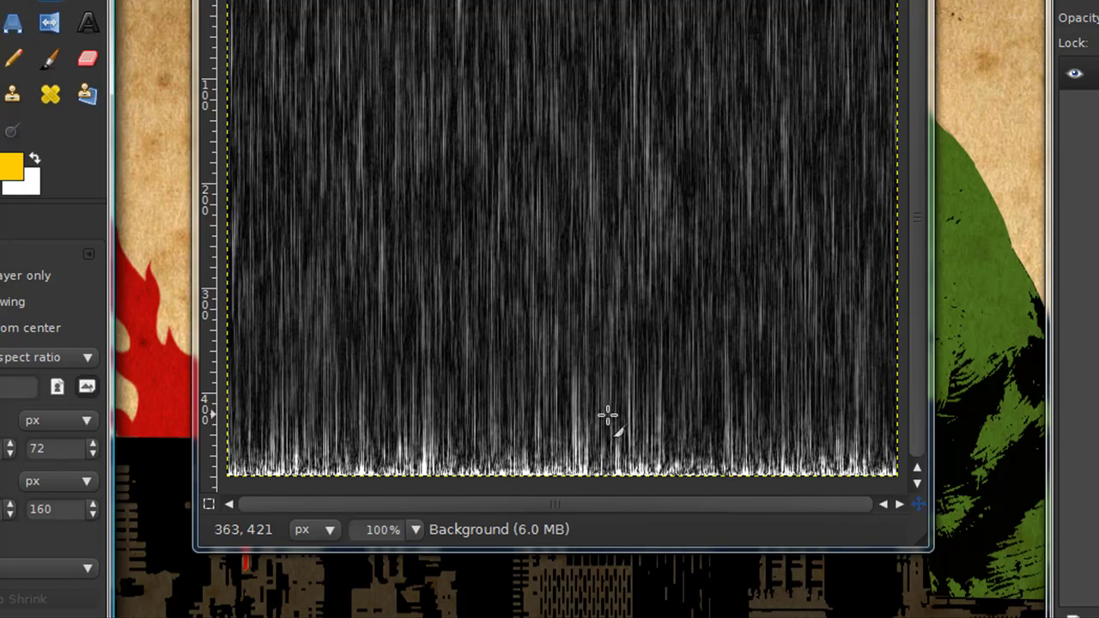
drag(233, 0, 930, 455)
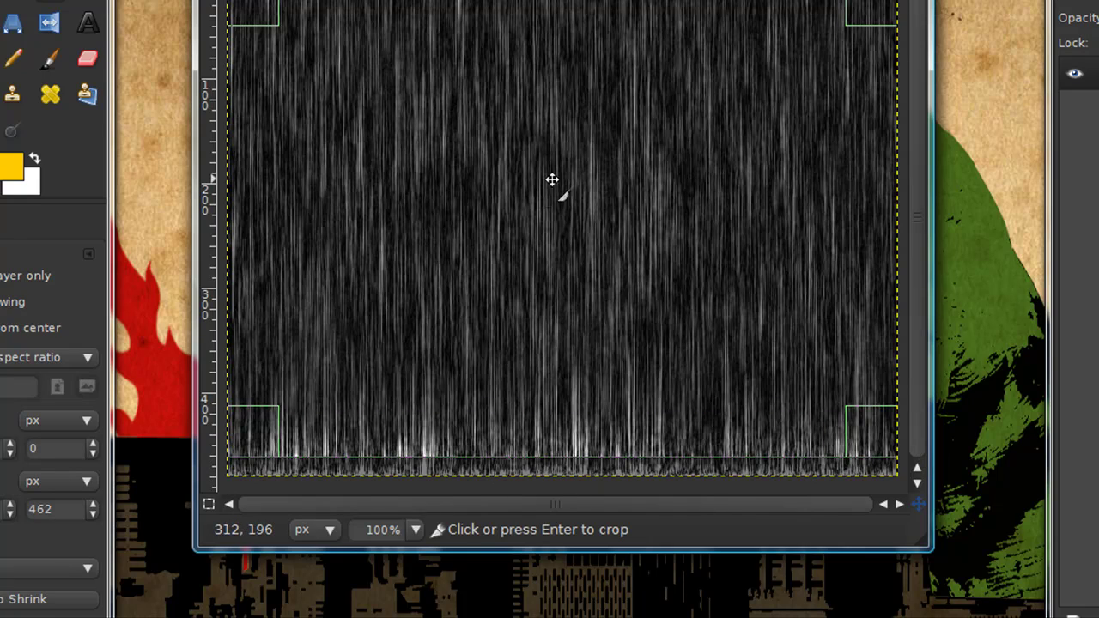
click(581, 173)
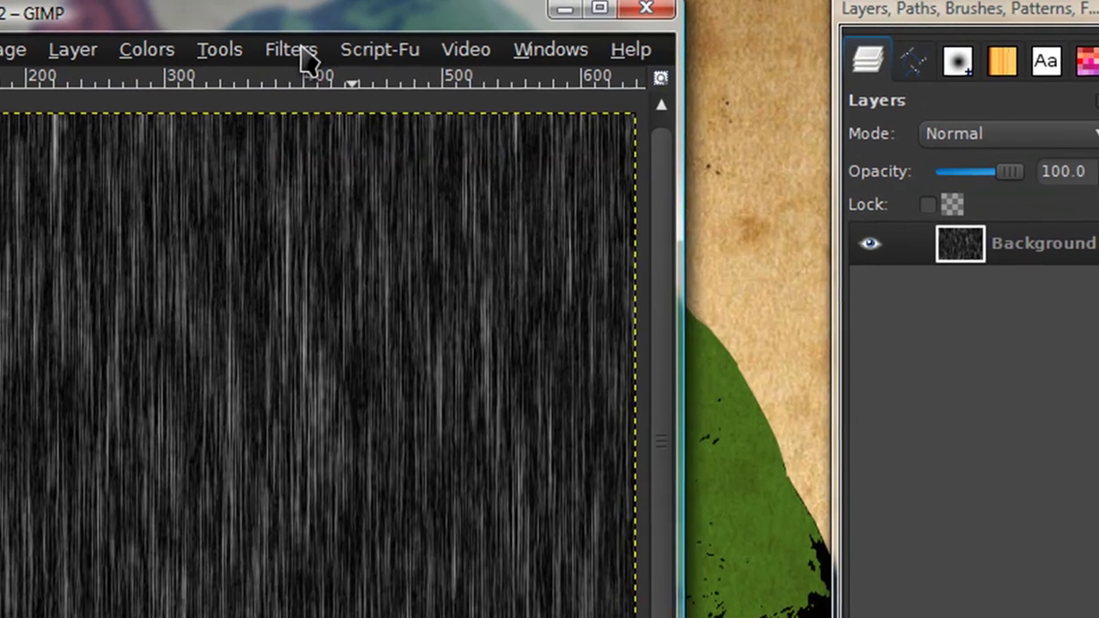
Apply a second linear Motion Blur, length 95 at 90°, to soften the lines.
click(292, 49)
mouse_move(325, 218)
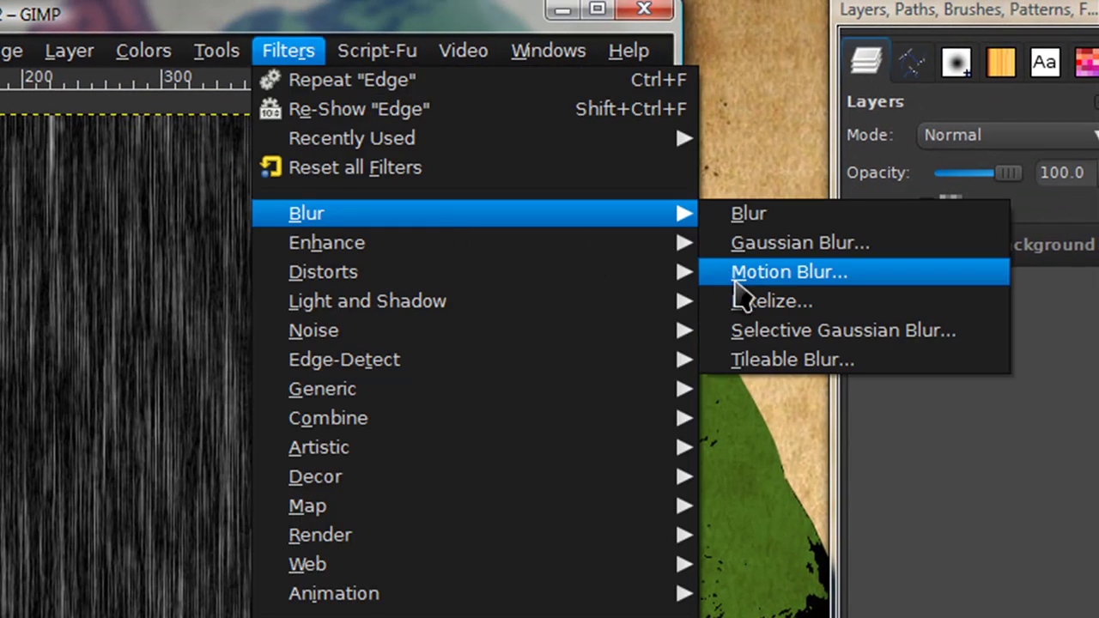
click(728, 273)
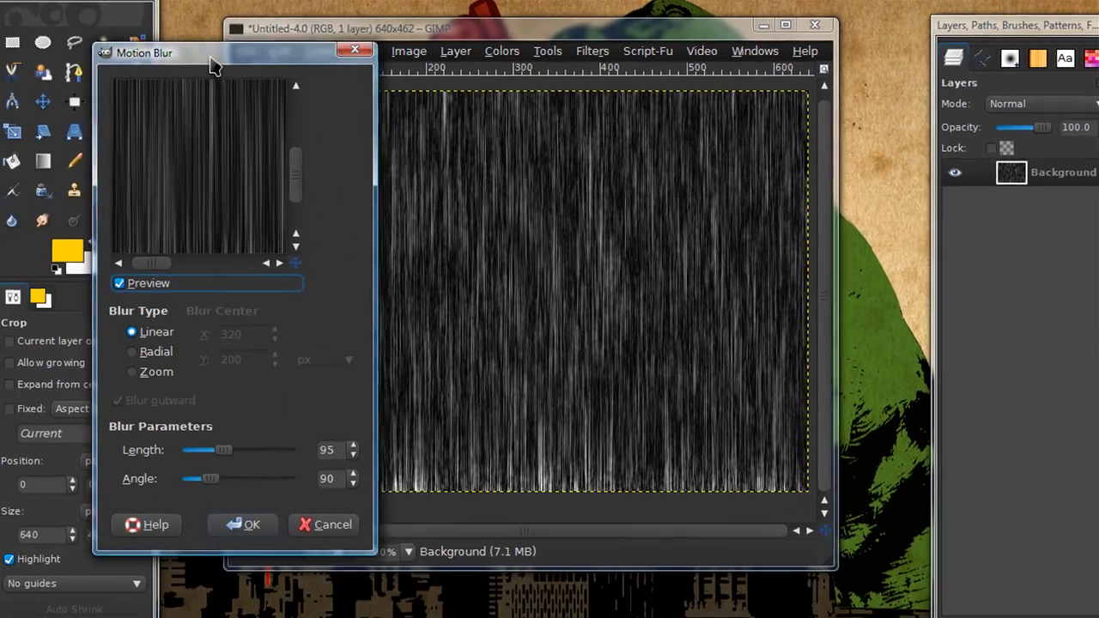
drag(214, 66, 258, 54)
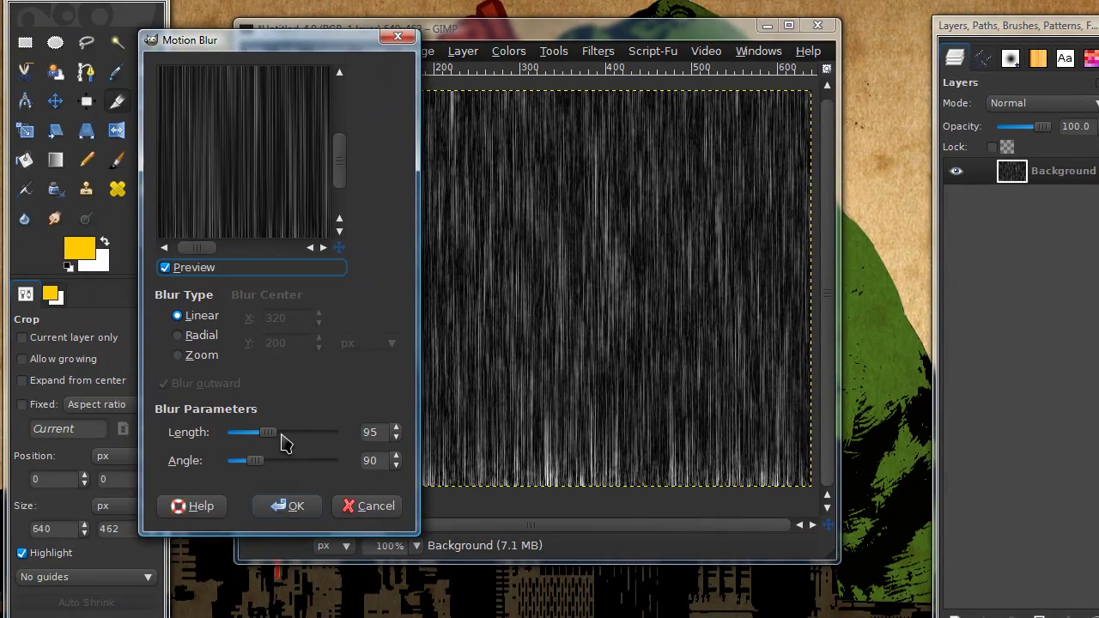
click(290, 500)
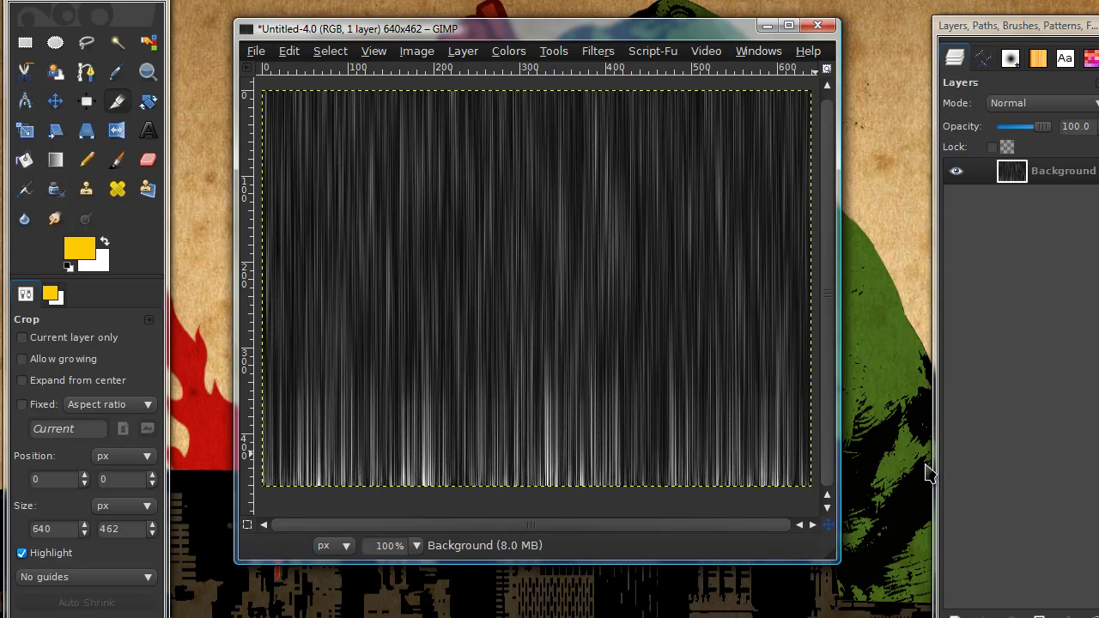
Add a new transparent layer above Background.
click(955, 615)
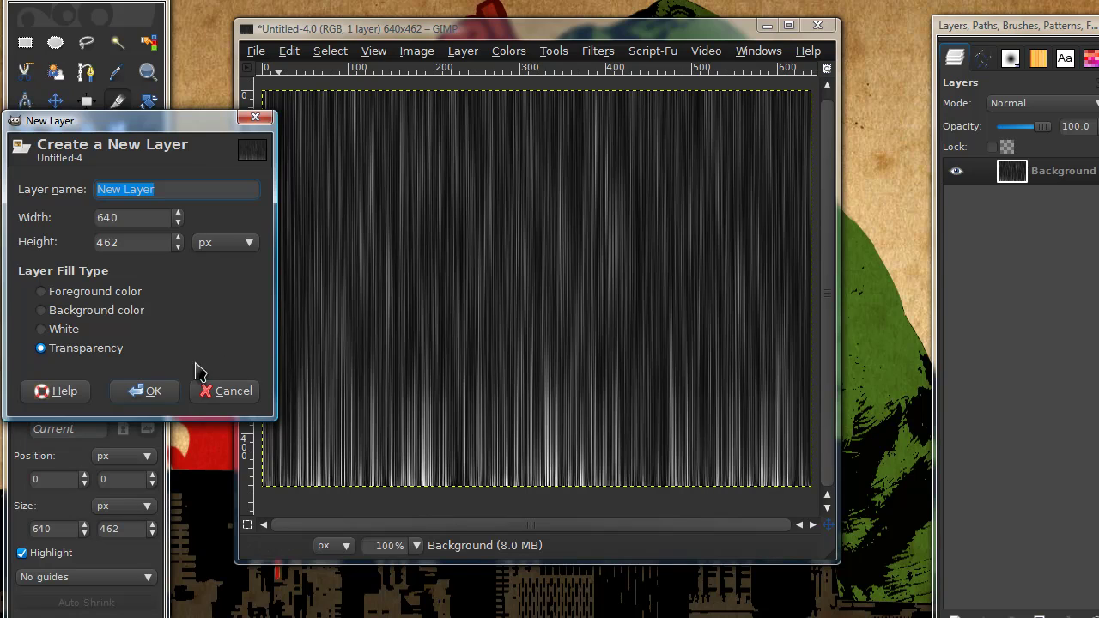
click(165, 393)
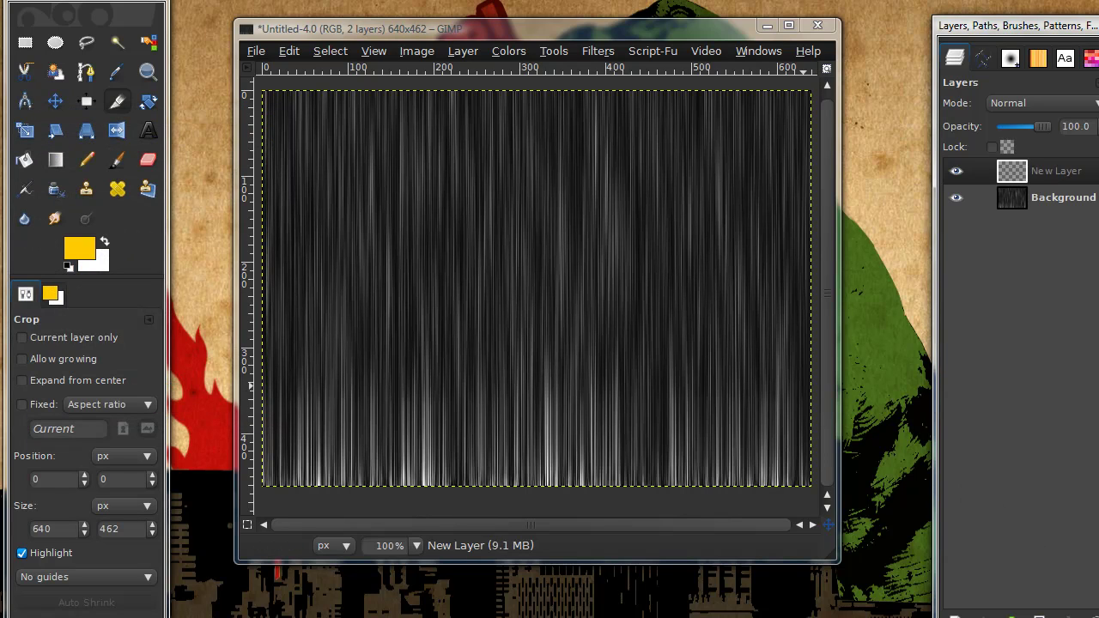
drag(990, 29, 924, 2)
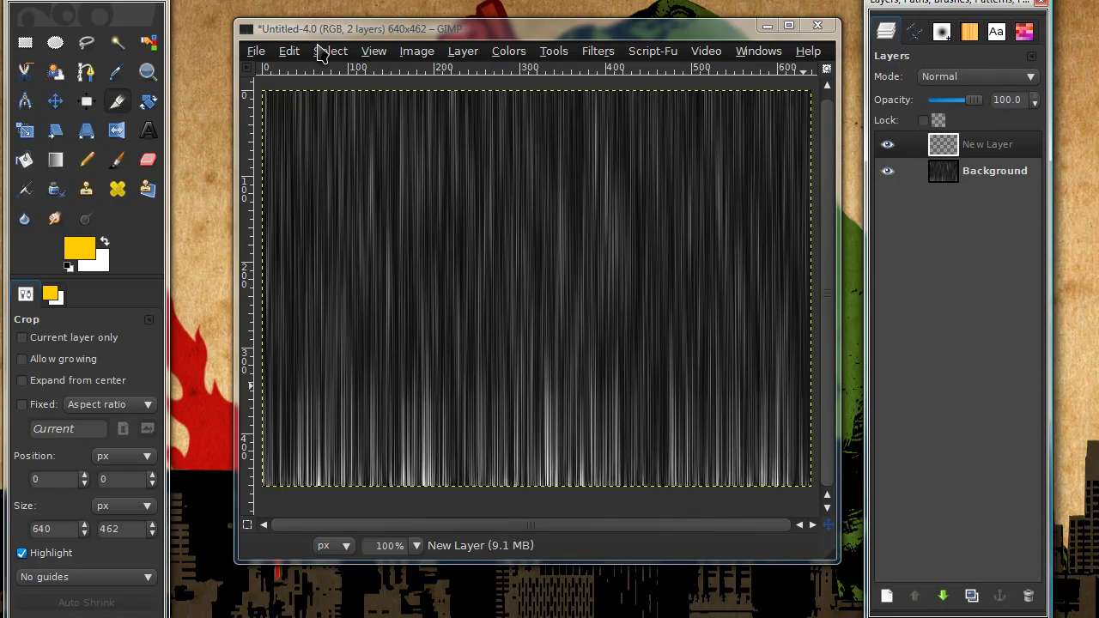
Render Solid Noise on the new layer with X size 7.6 and Y size 1.4.
click(606, 51)
mouse_move(653, 352)
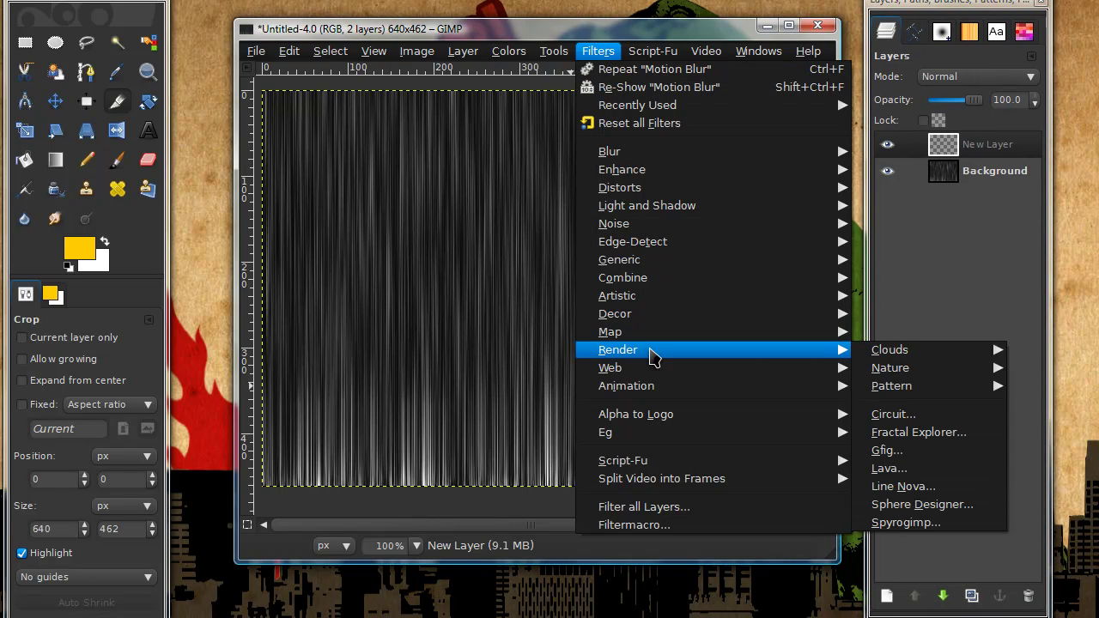
mouse_move(877, 354)
click(1031, 385)
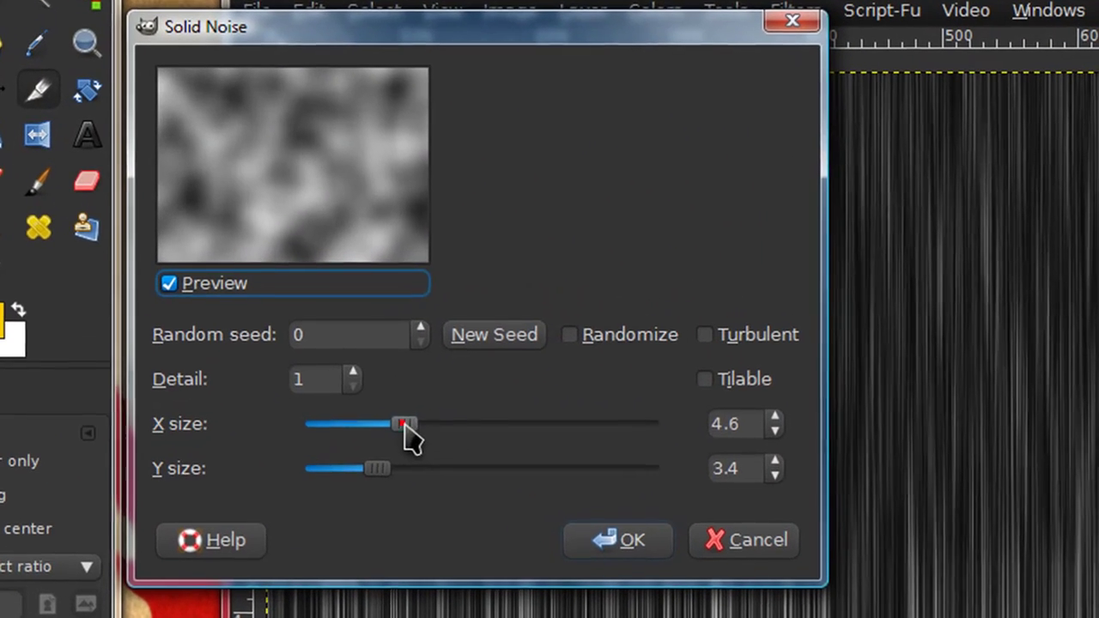
drag(338, 312, 366, 316)
drag(449, 432, 542, 439)
click(346, 469)
drag(368, 469, 324, 477)
drag(532, 437, 455, 449)
click(615, 546)
Raise the noise layer's contrast to 80 and set its blend mode to Overlay.
click(679, 10)
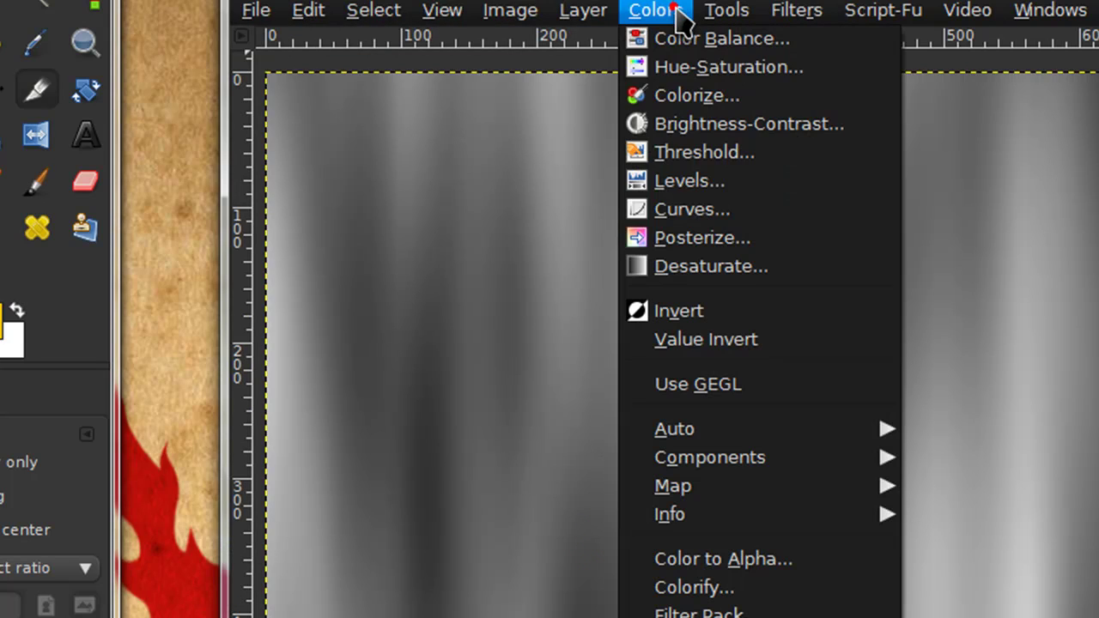
click(683, 127)
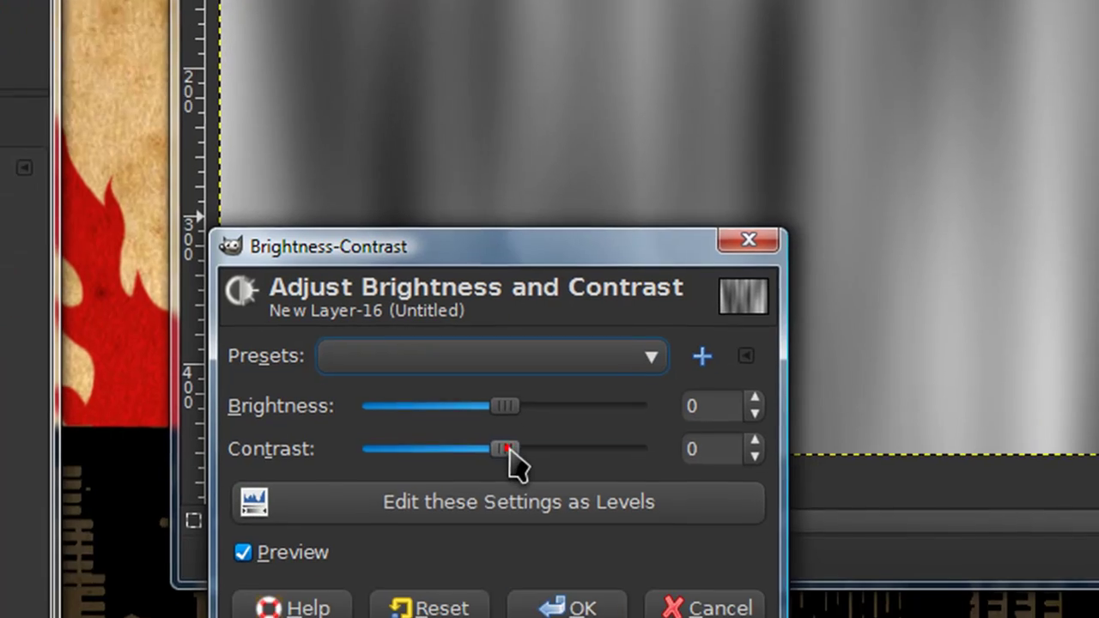
drag(508, 464, 604, 459)
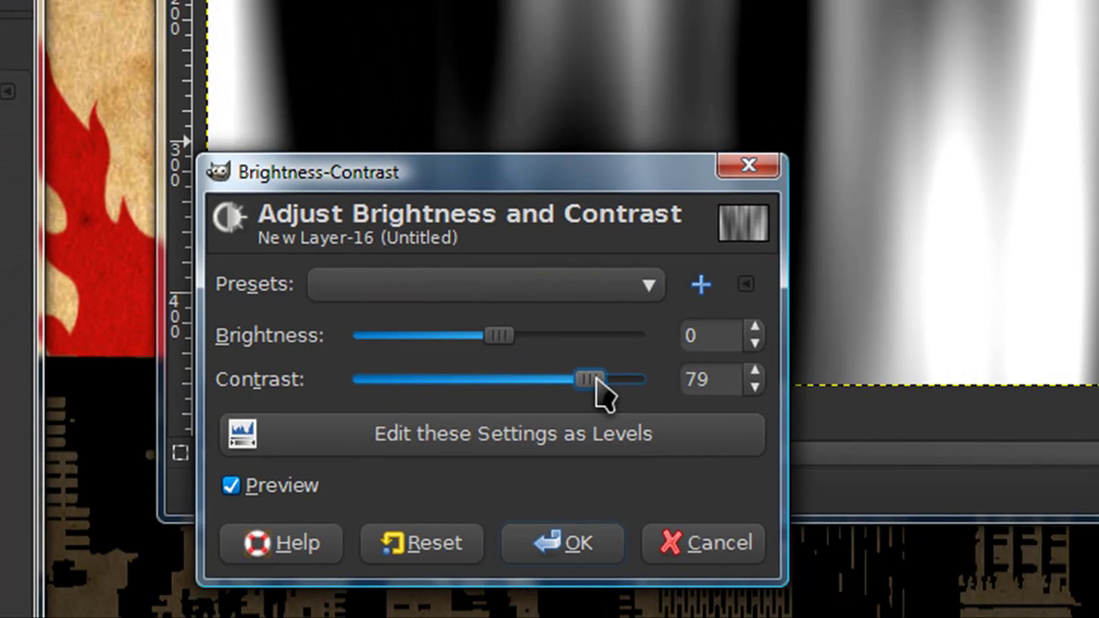
click(754, 371)
click(569, 550)
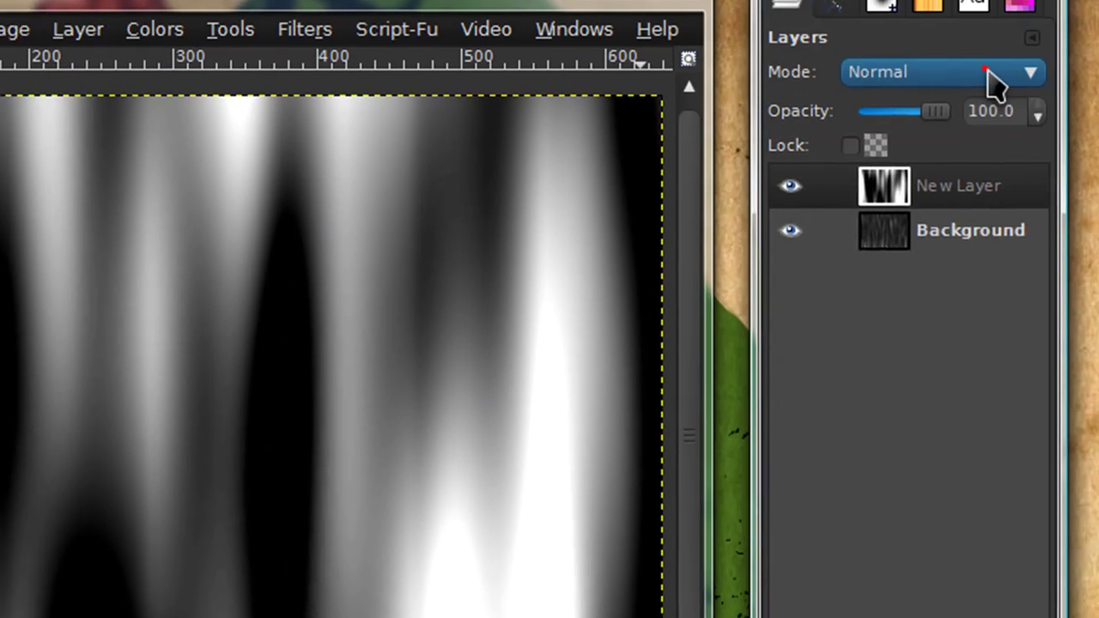
click(935, 105)
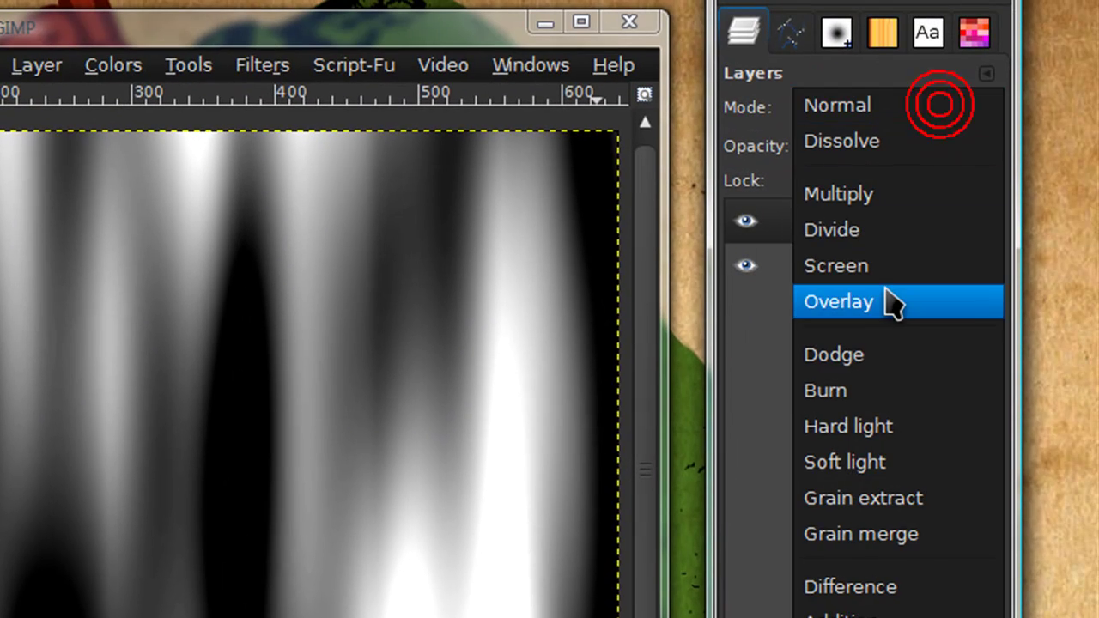
click(886, 301)
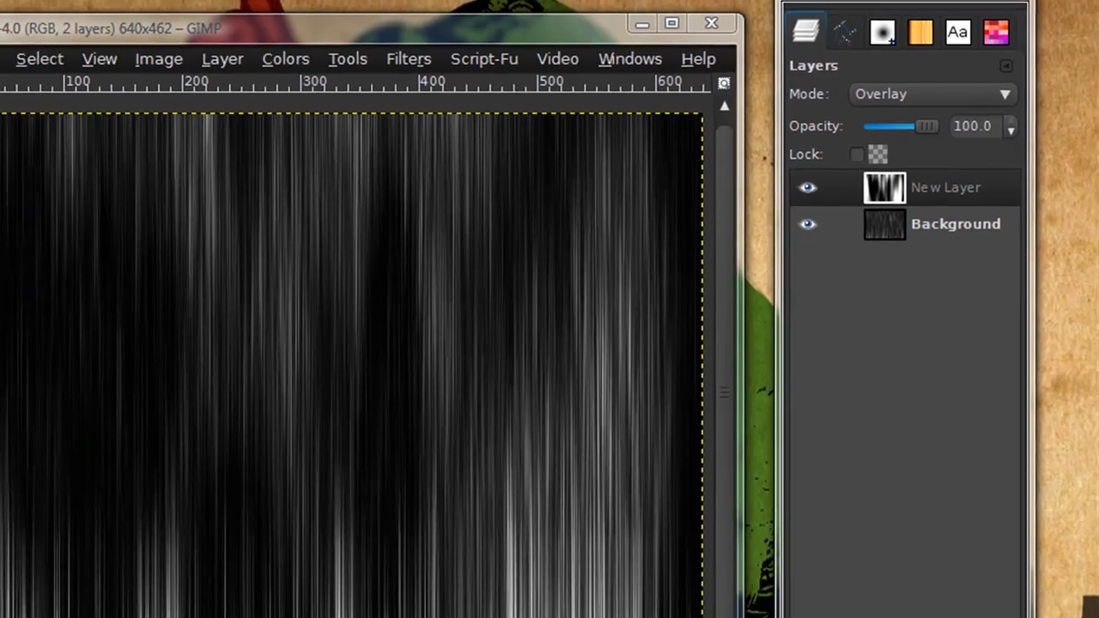
Add a new transparent layer and paint a soft yellow patch at lower left.
key(shift+ctrl+n)
click(117, 163)
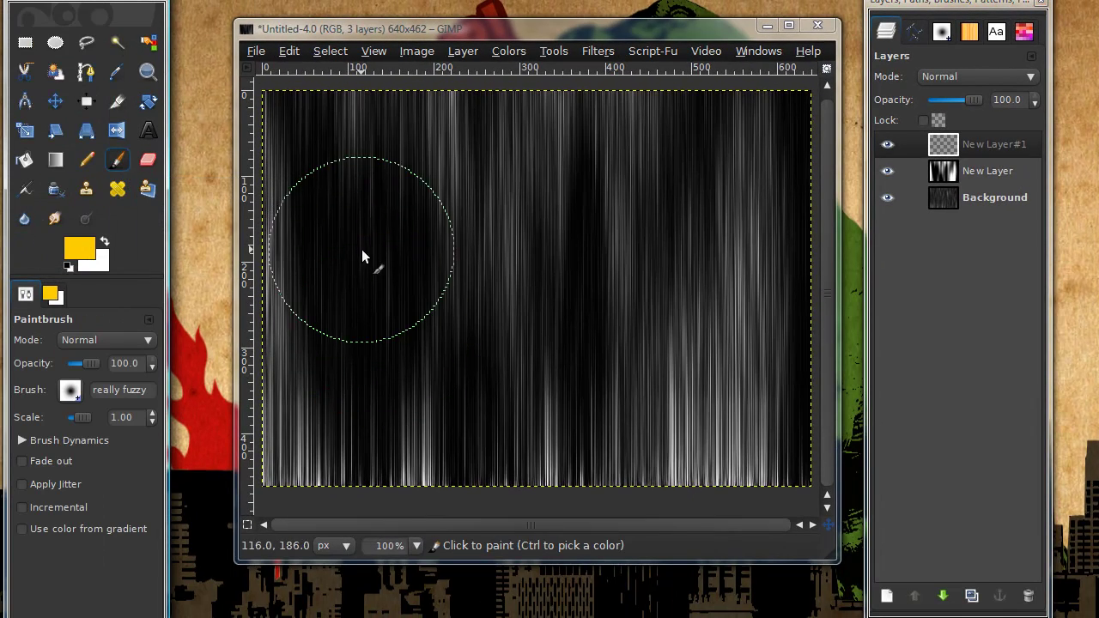
mouse_move(383, 486)
mouse_down()
mouse_move(268, 385)
mouse_move(453, 539)
mouse_move(279, 406)
mouse_move(456, 538)
mouse_move(339, 457)
mouse_move(301, 463)
mouse_move(350, 405)
mouse_move(307, 371)
mouse_move(268, 351)
mouse_move(213, 393)
mouse_move(429, 442)
mouse_up()
Switch the foreground colour to magenta and paint a patch at top left.
click(79, 249)
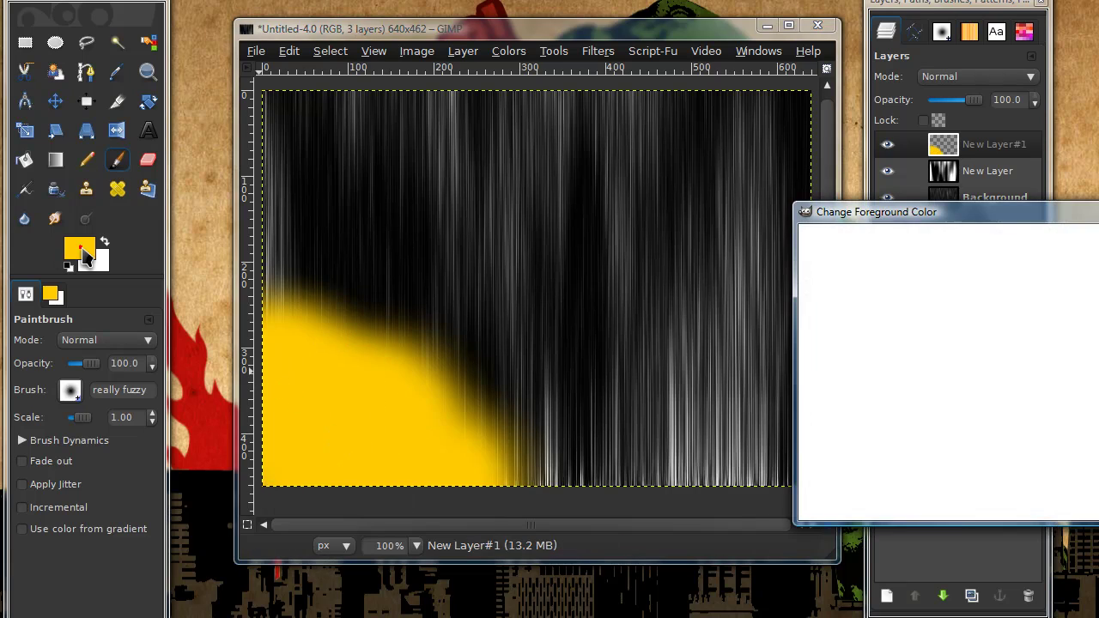
click(955, 281)
key(Return)
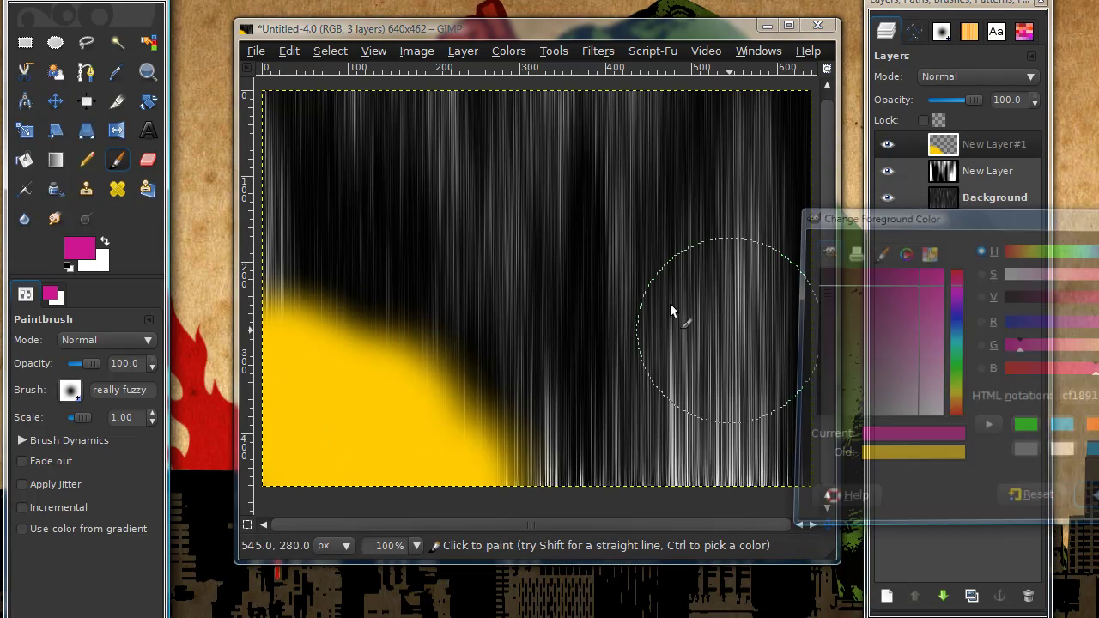
mouse_move(370, 137)
mouse_down()
mouse_move(317, 117)
mouse_move(266, 197)
mouse_move(257, 276)
mouse_move(281, 259)
mouse_up()
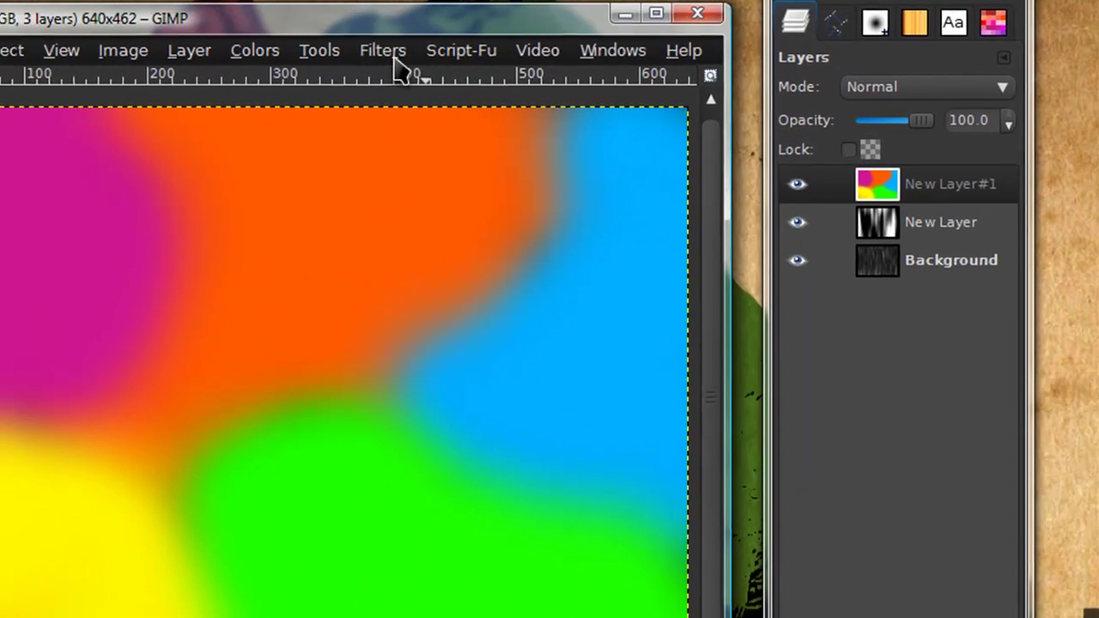
Apply a radius-80 Gaussian Blur to the colour layer and switch its mode to Overlay.
click(385, 52)
mouse_move(436, 196)
click(694, 250)
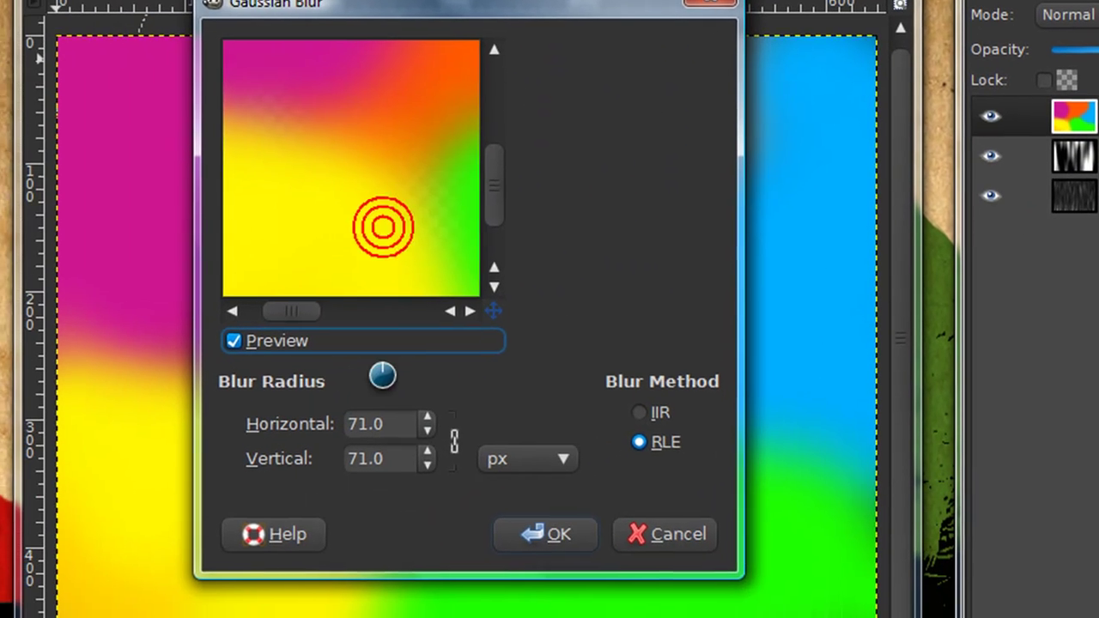
click(428, 417)
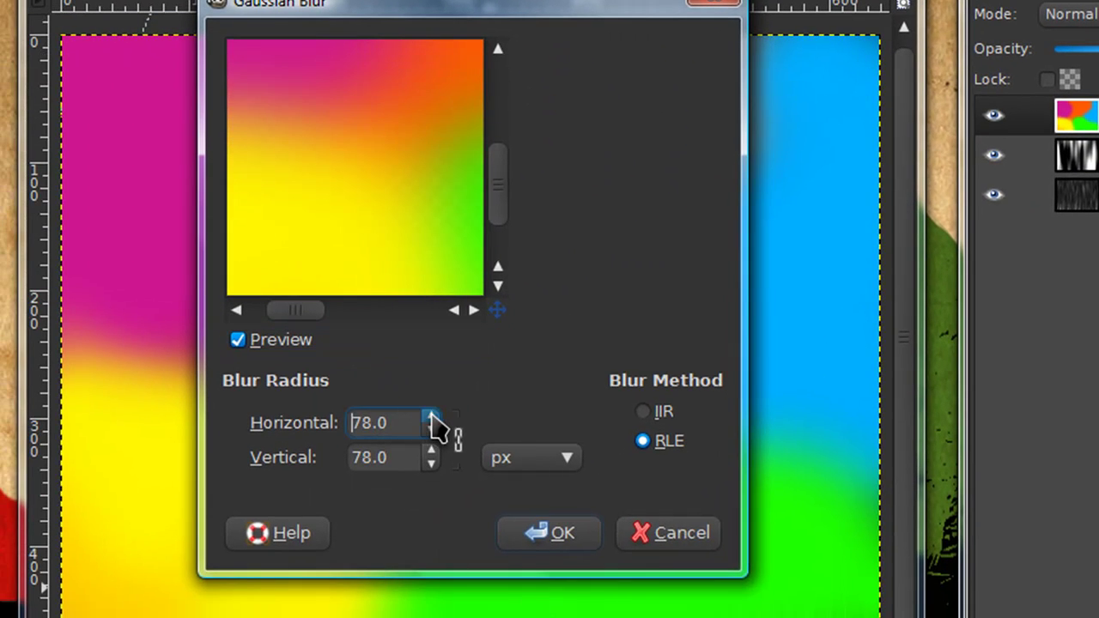
click(431, 417)
click(548, 532)
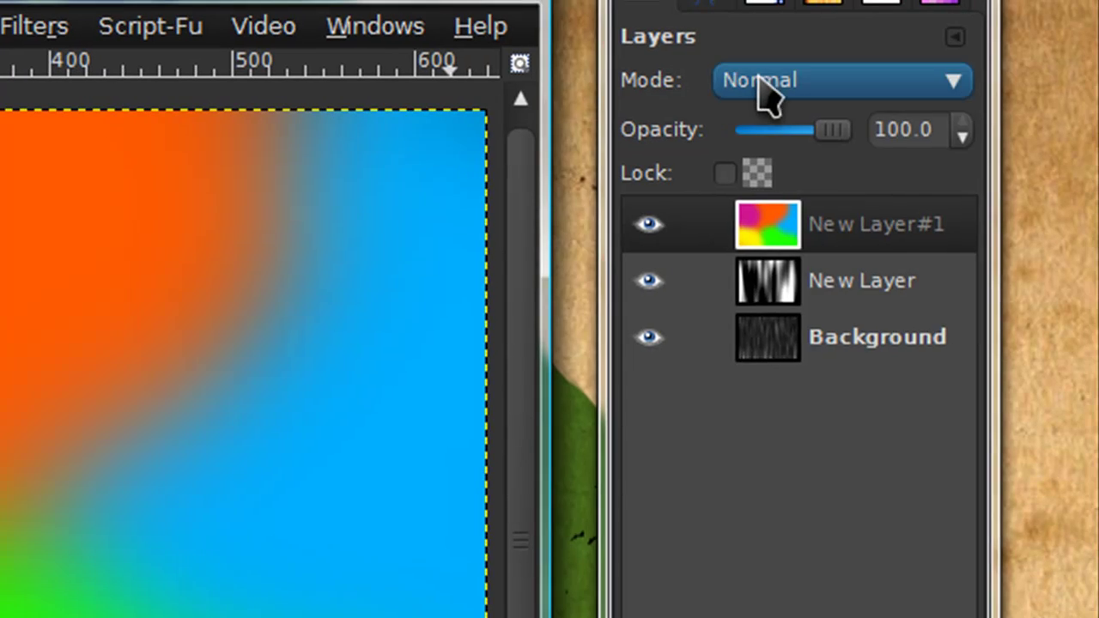
click(1066, 12)
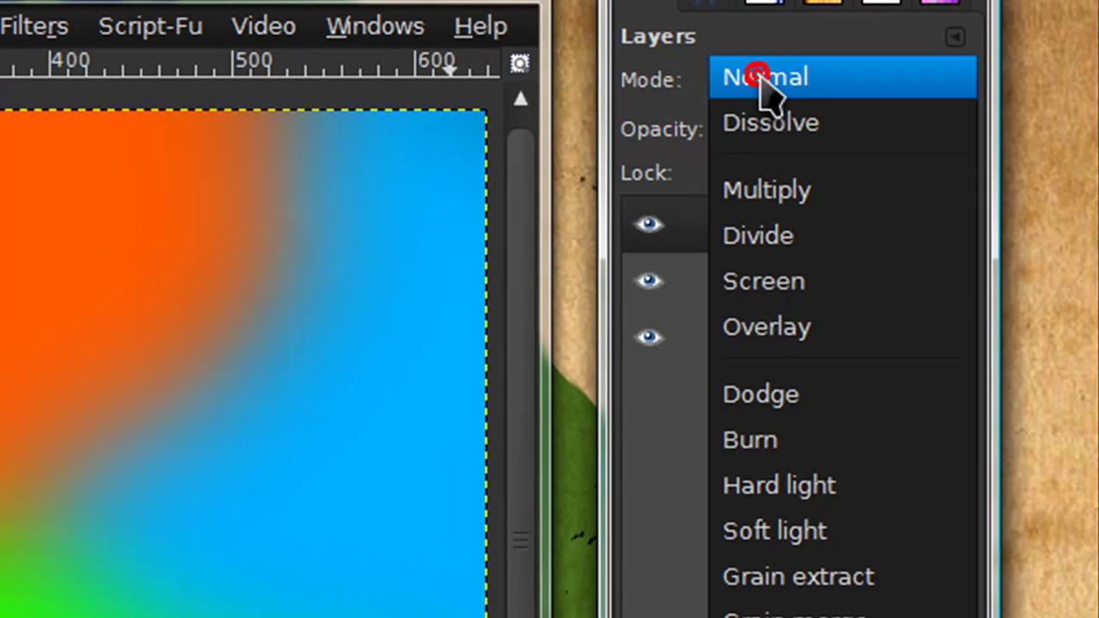
click(767, 324)
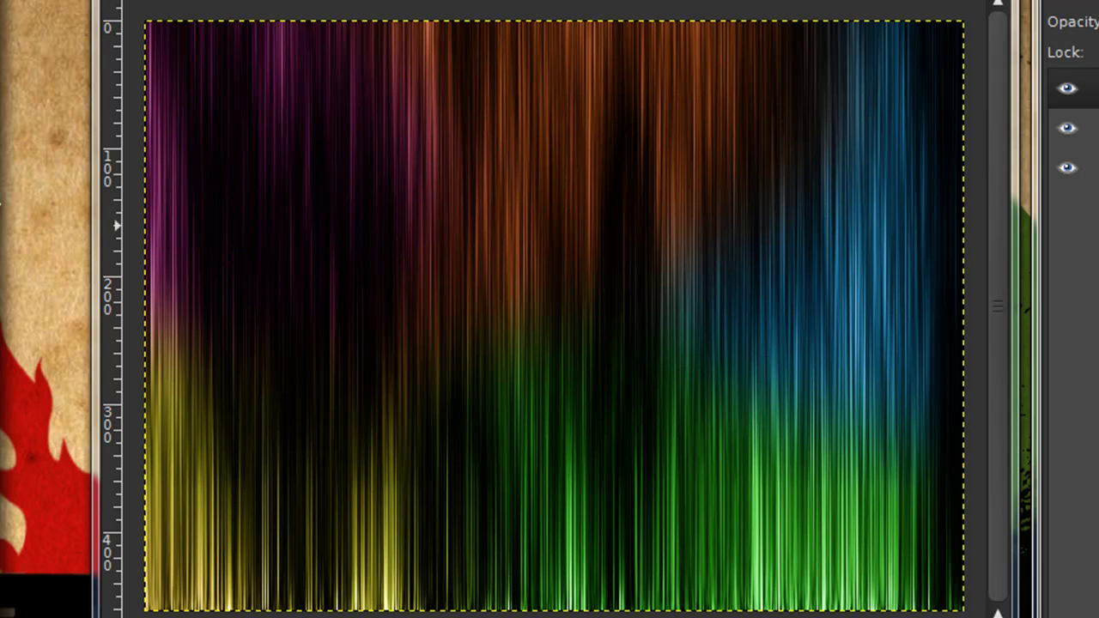
Smudge the streaks on the left side and the green streaks near the lower middle.
click(658, 260)
click(791, 380)
click(836, 128)
drag(422, 346, 292, 422)
drag(211, 255, 186, 381)
drag(426, 340, 428, 505)
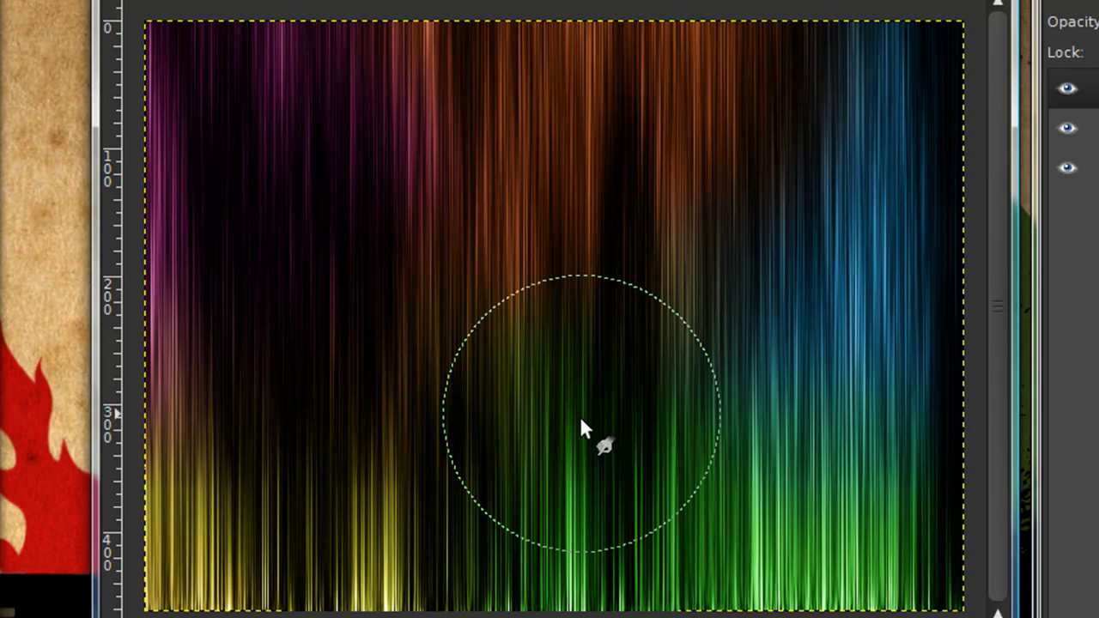